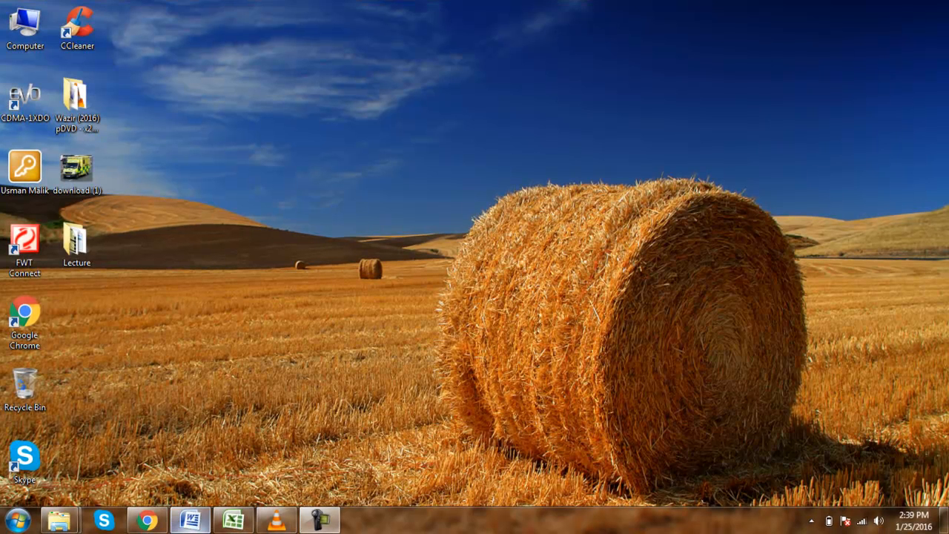
Switch to Excel and enter A in cell A6.
left_click(190, 521)
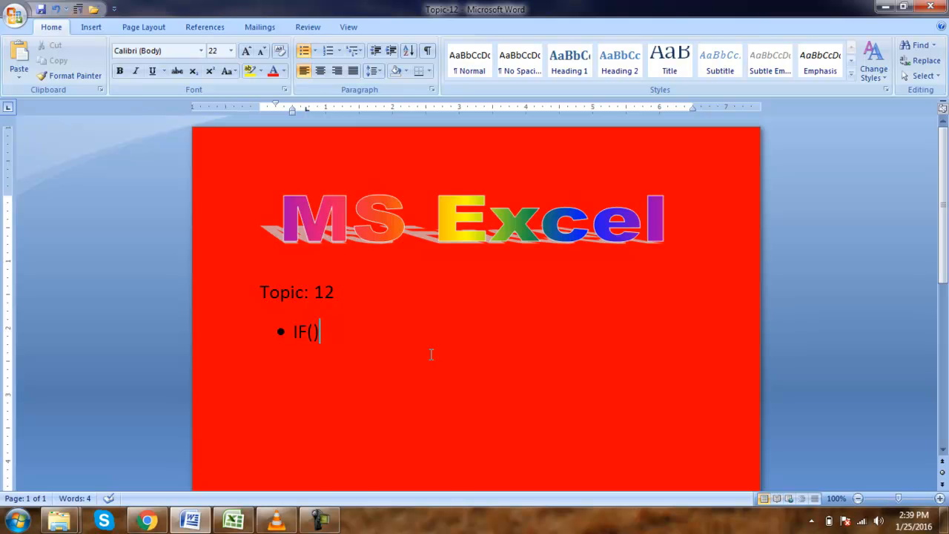
left_click(232, 528)
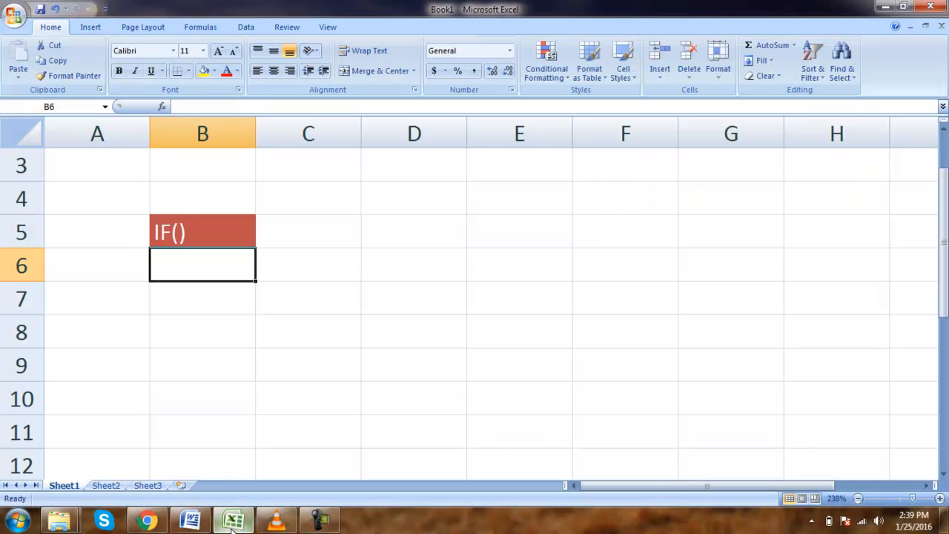
left_click(93, 269)
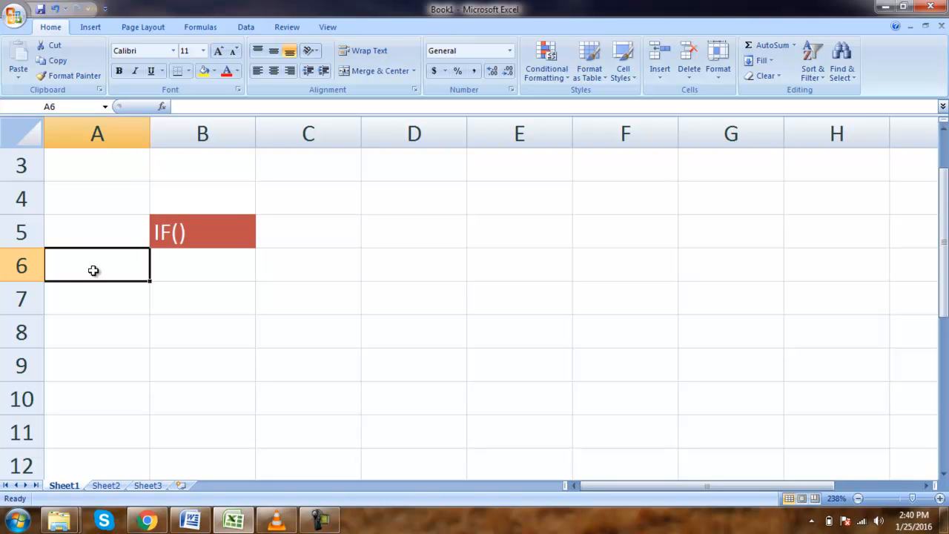
type("A")
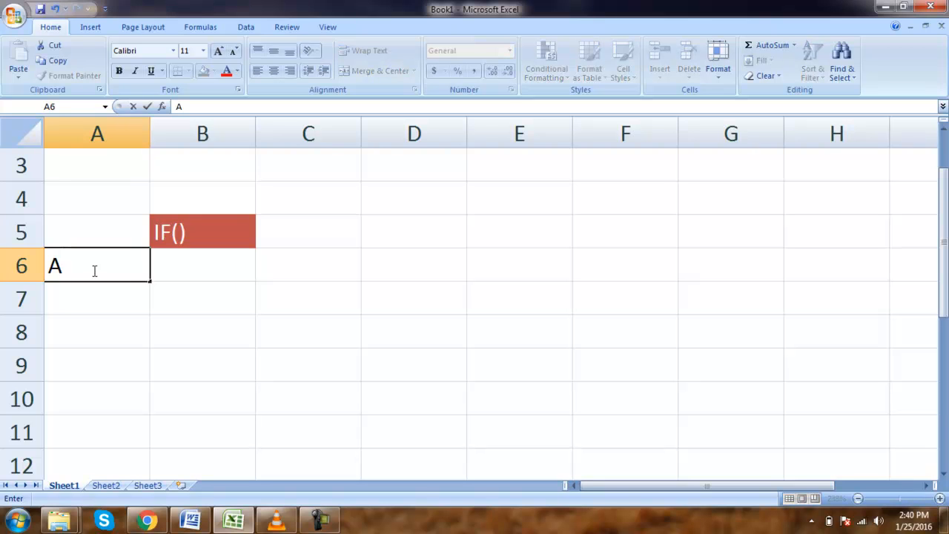
key("Tab")
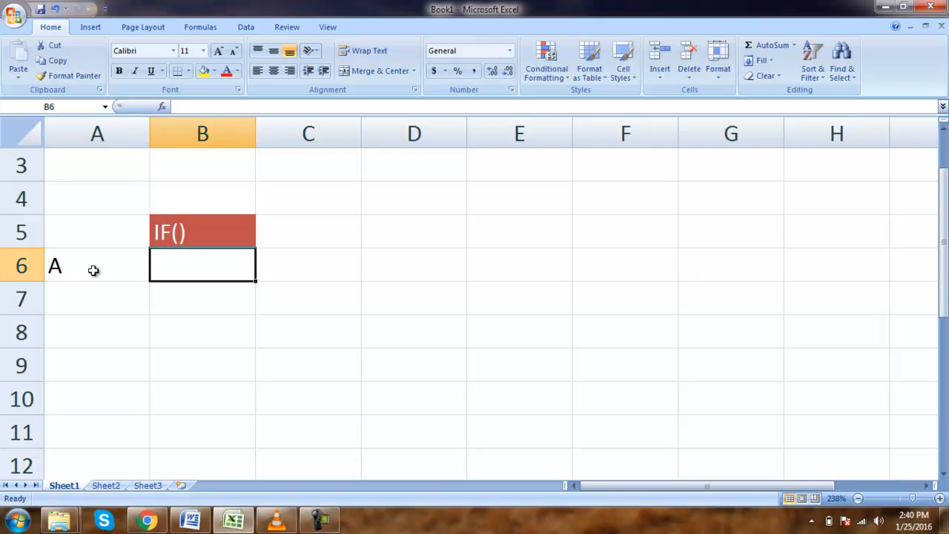
Enter the formula =IF(A6="A","Apple","Banana") in cell B6.
type("=IF")
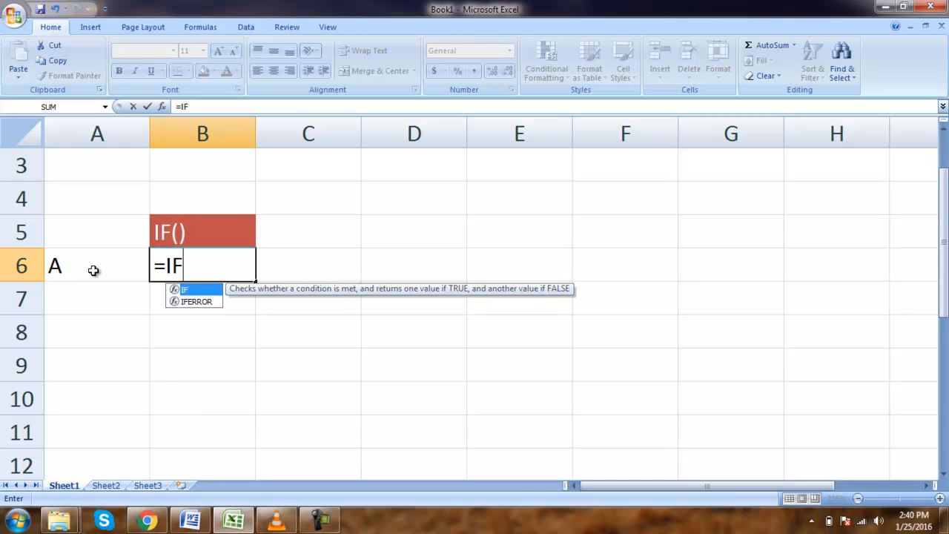
type("(")
left_click(93, 270)
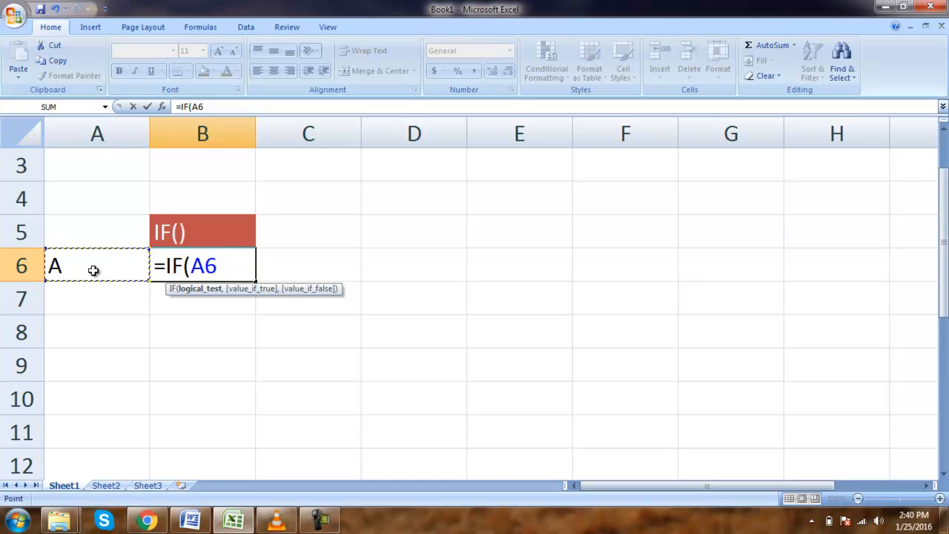
type("=\"A")
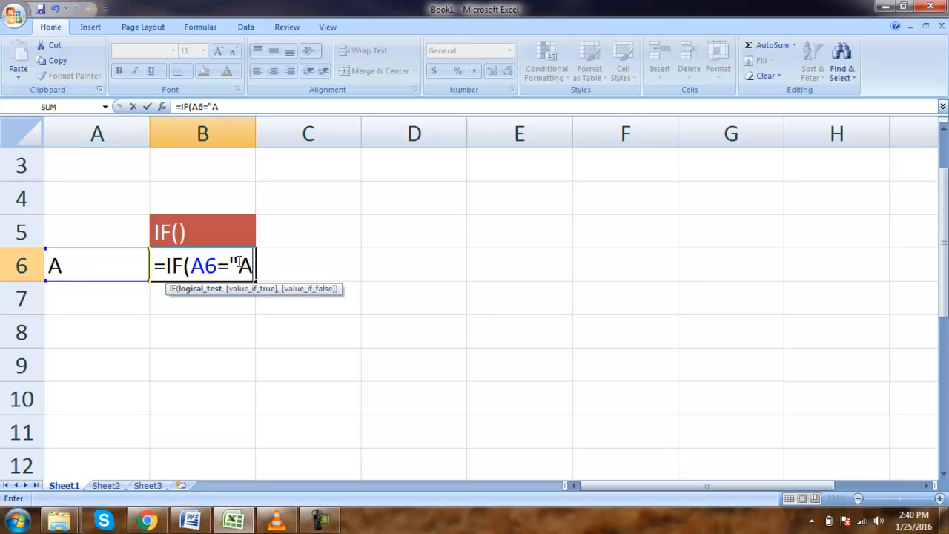
type("\",")
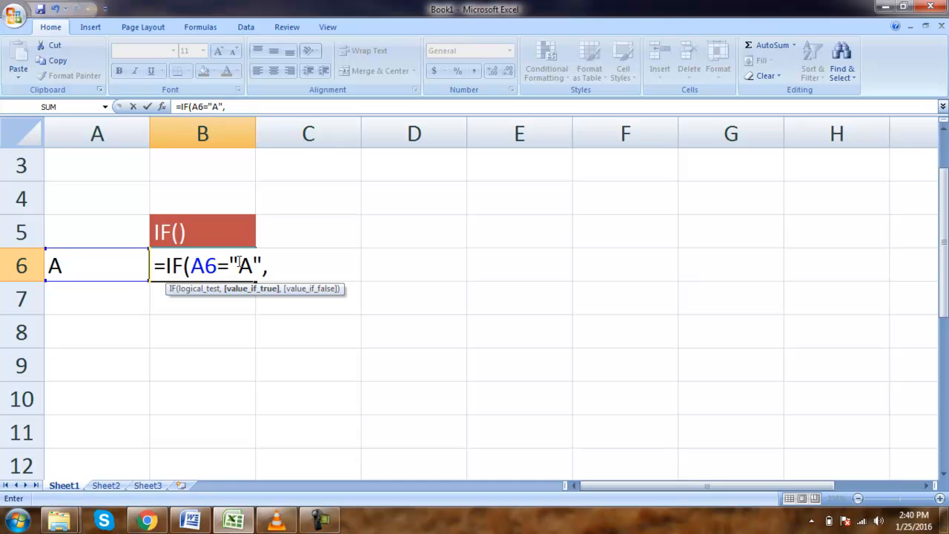
type("\"App")
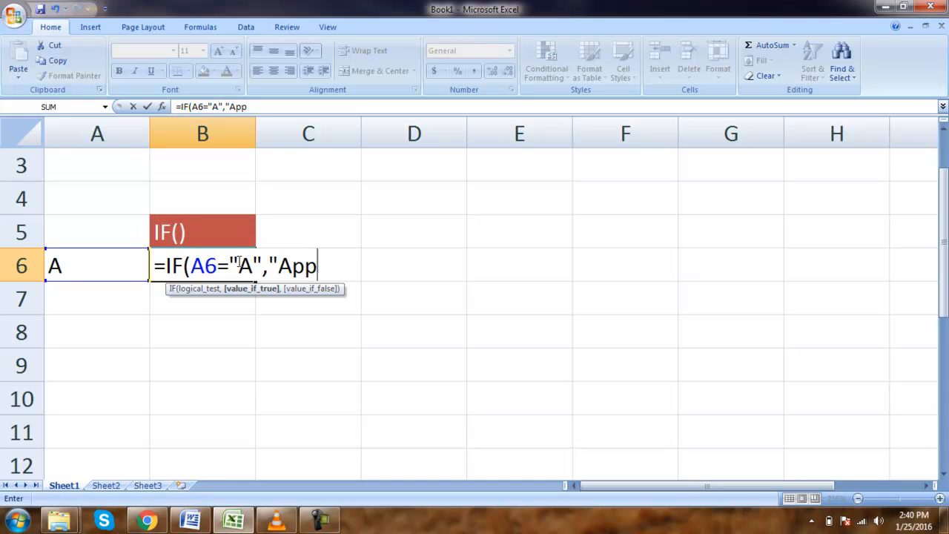
type("le\",\"")
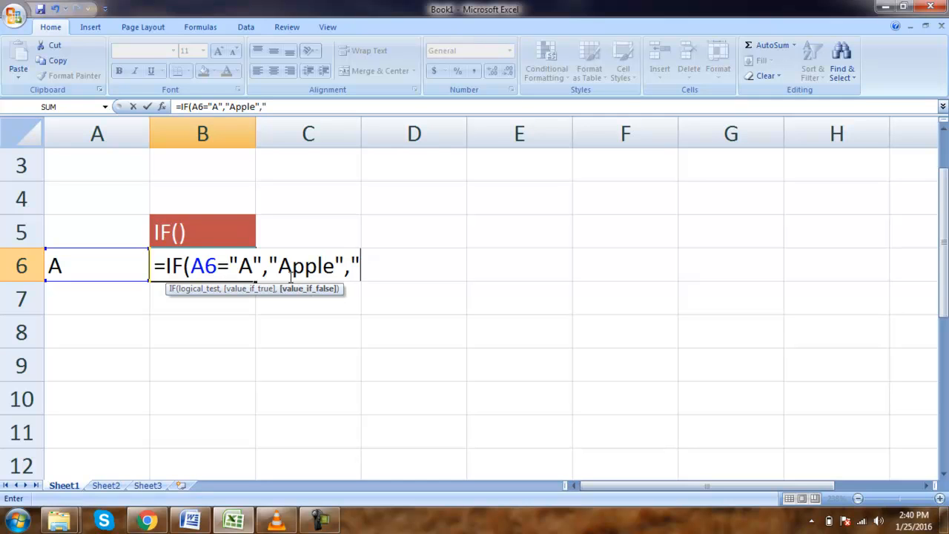
type("Bana")
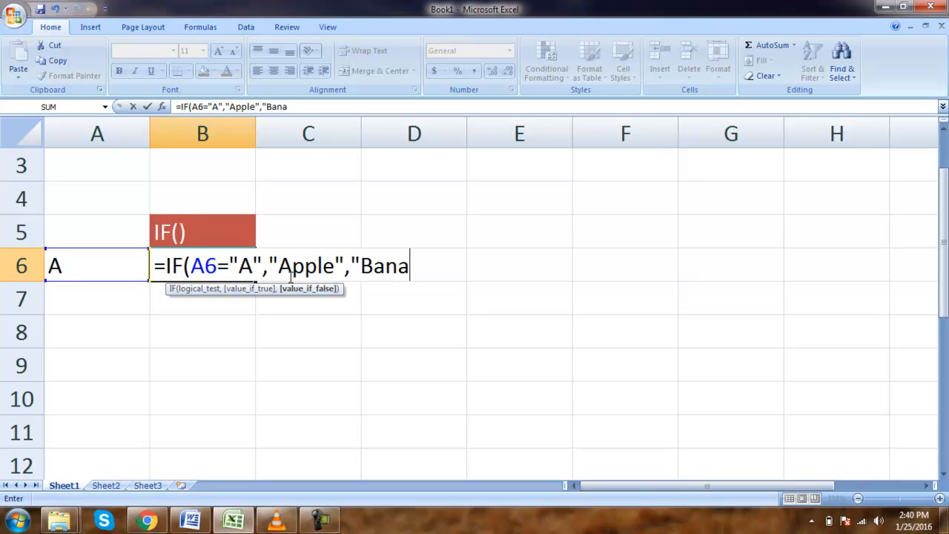
type("na\")")
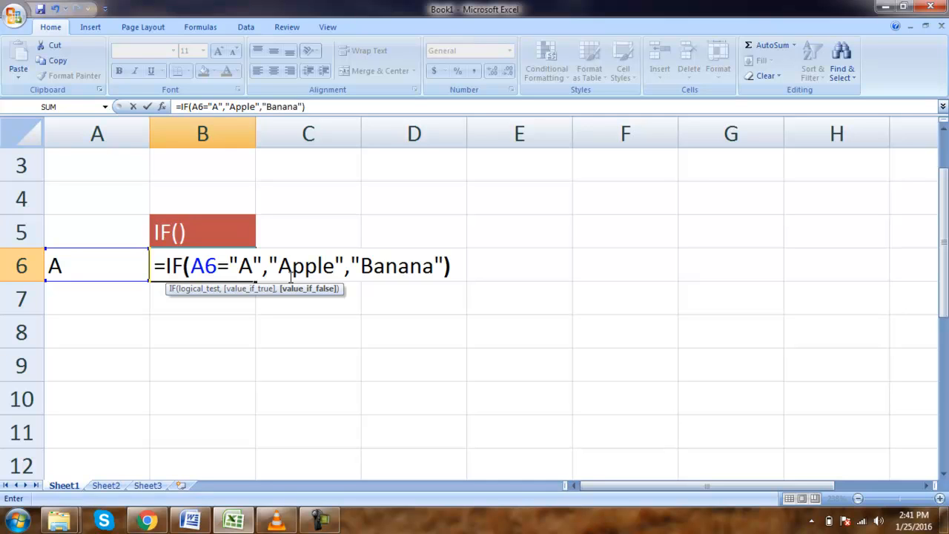
key("Return")
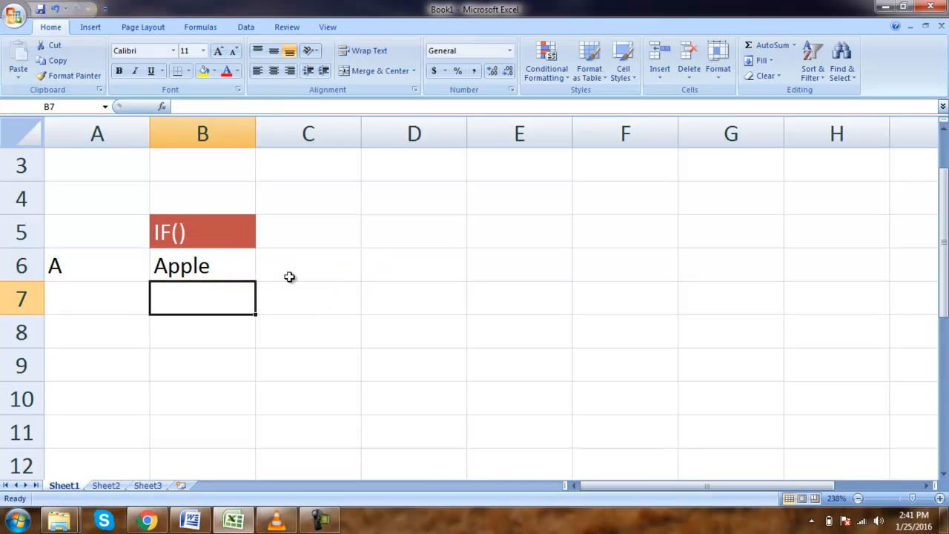
key("Up")
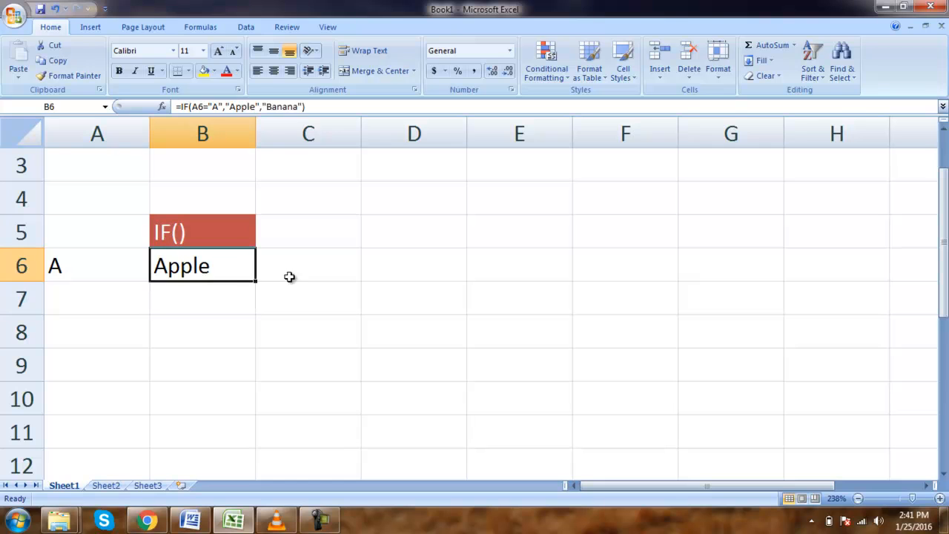
double_click(229, 275)
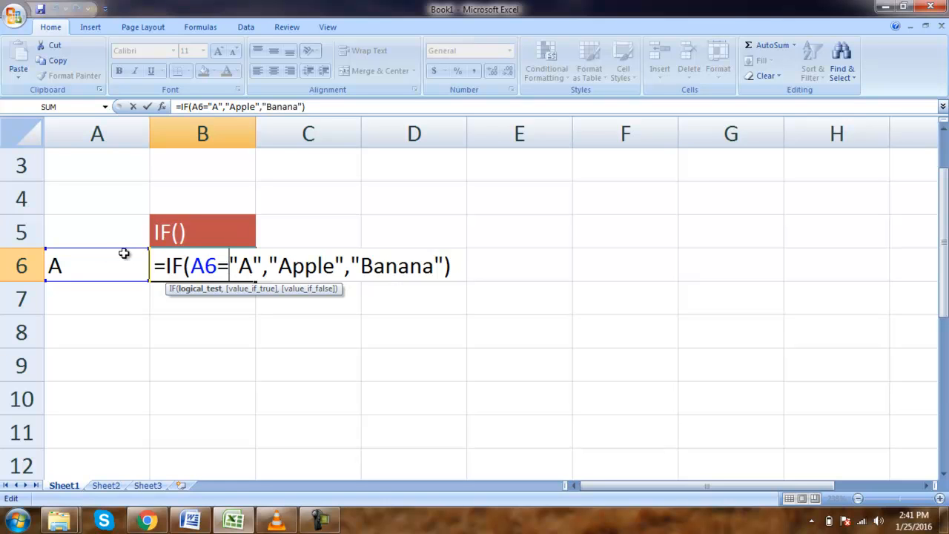
left_click(104, 262)
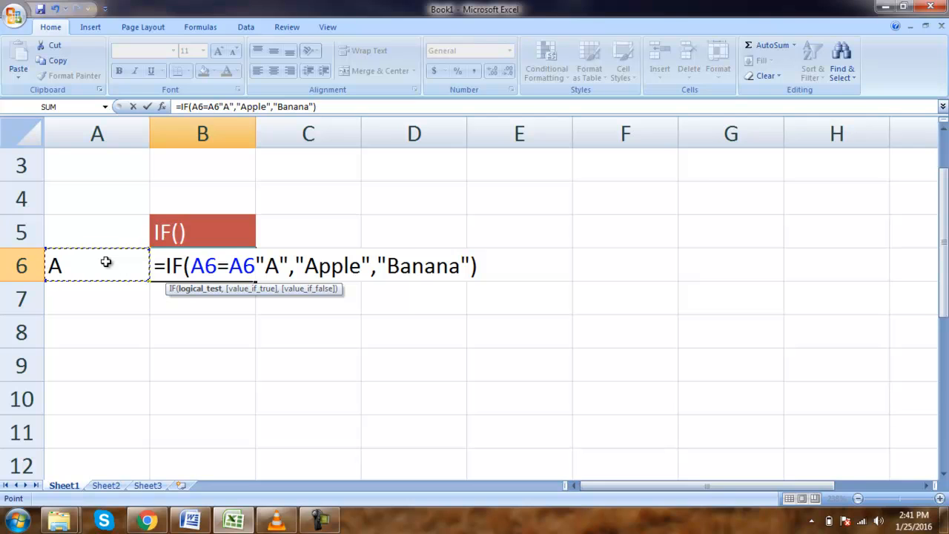
key("ctrl+z")
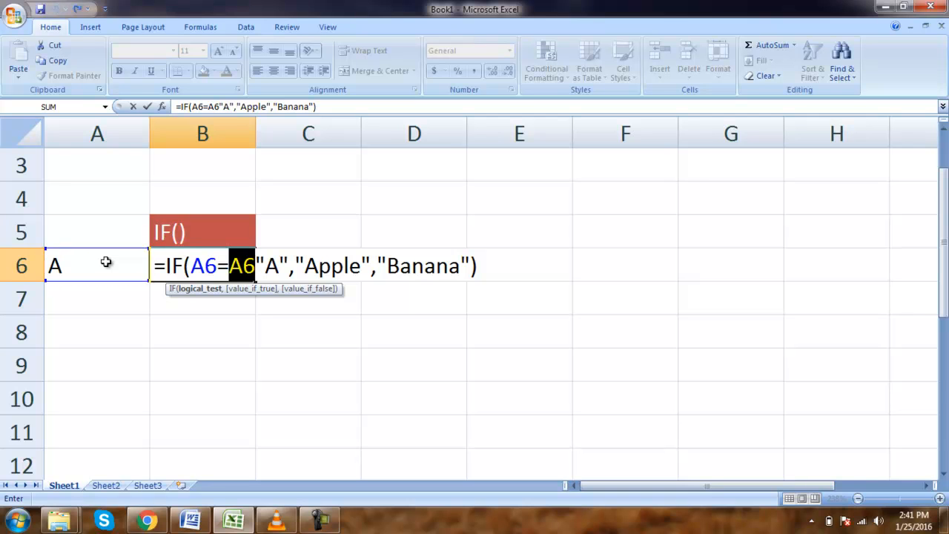
key("ctrl+y")
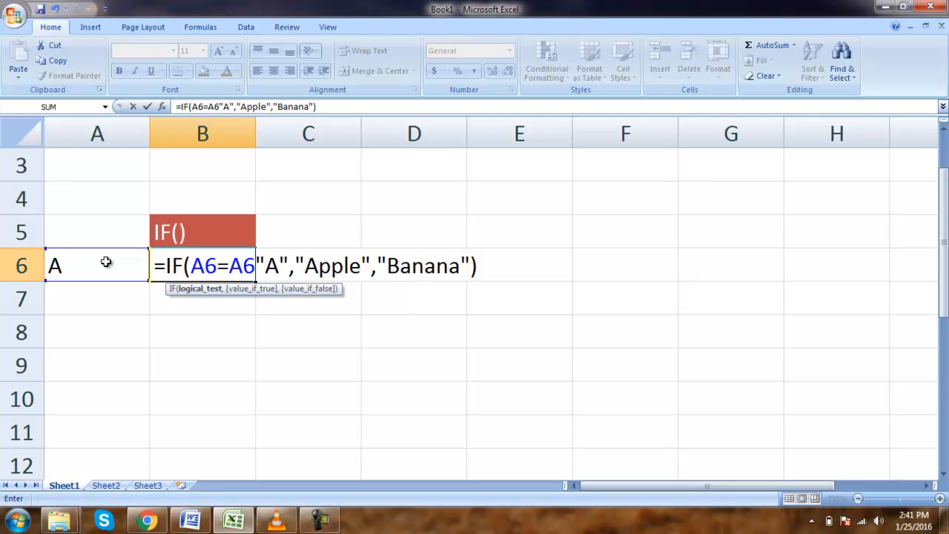
key("BackSpace")
key("BackSpace")
key("Return")
key("Left")
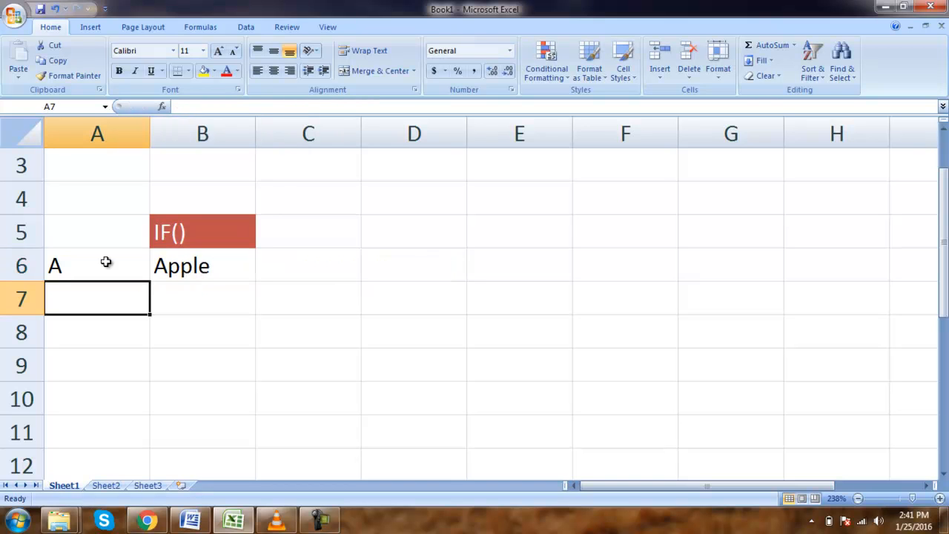
Test the IF formula by changing cell A6 to n and then to b.
left_click(106, 262)
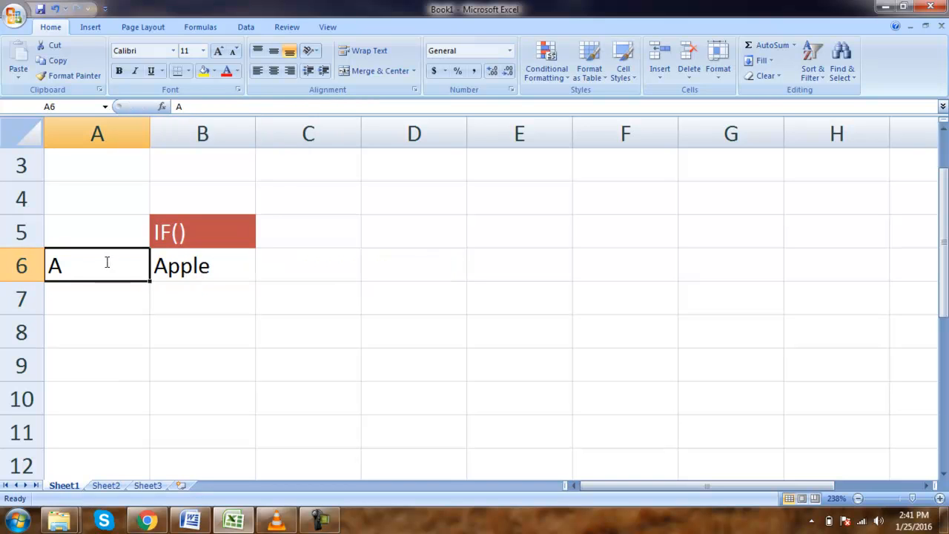
type("n")
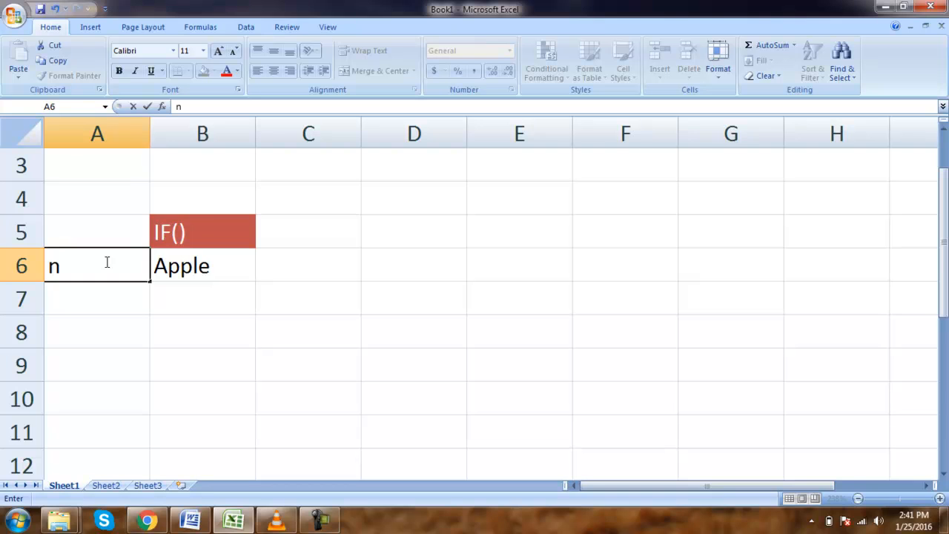
key("Return")
left_click(106, 262)
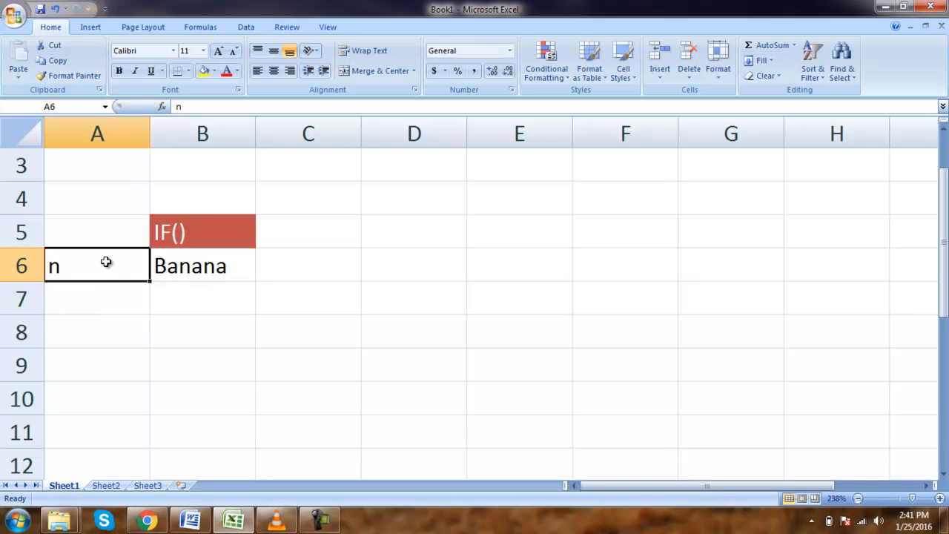
key("Return")
left_click(106, 262)
type("b")
key("Return")
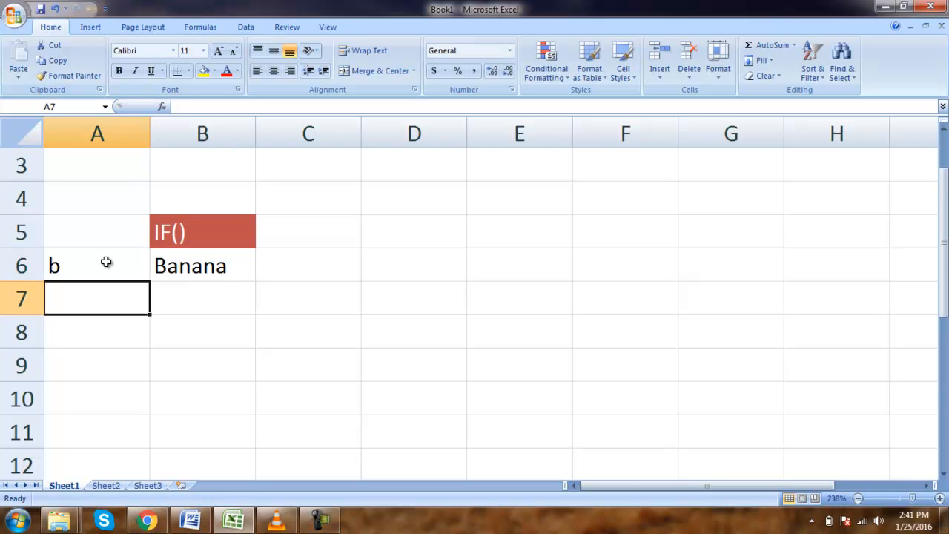
Change cell A6 to s and then back to A to test the formula again.
left_click(106, 261)
key("Return")
left_click(106, 261)
type("s")
key("Return")
left_click(106, 262)
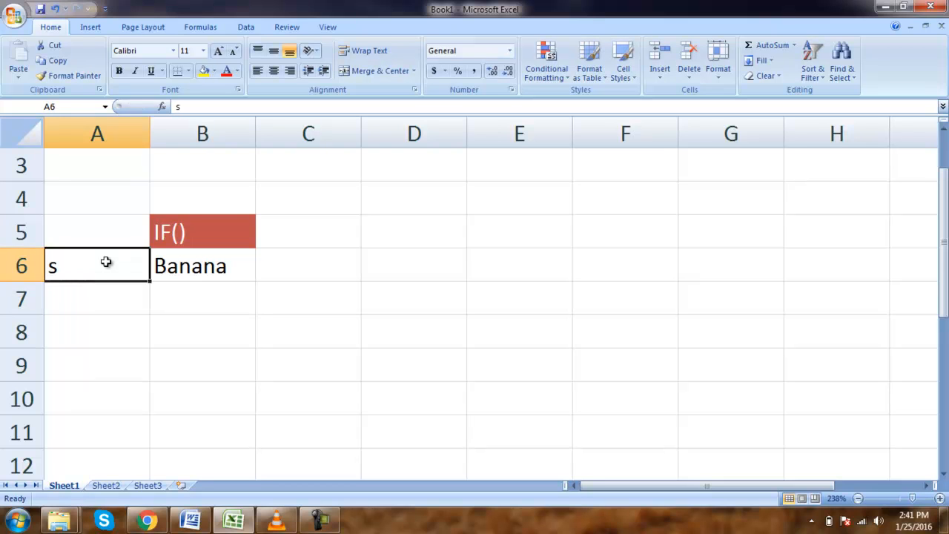
type("A")
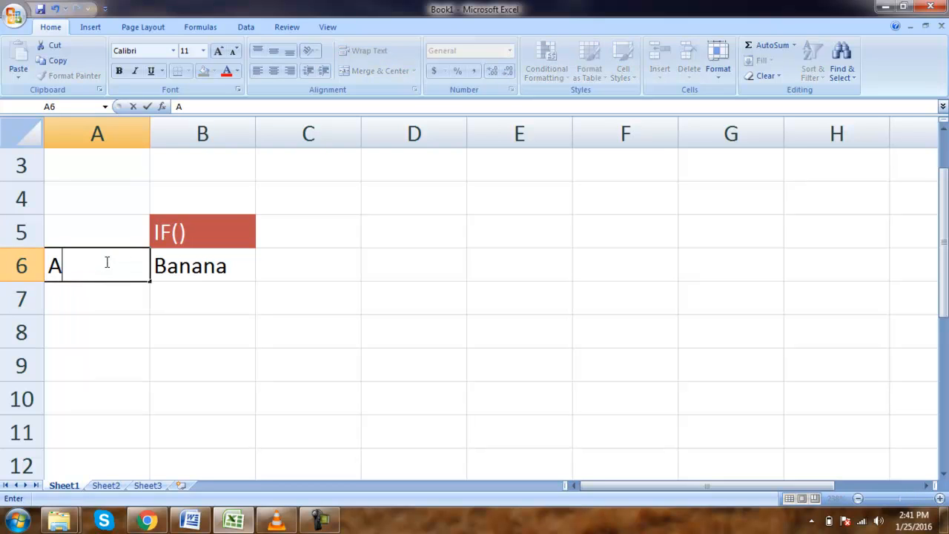
key("Return")
Enter the formula =IF(A7="P","PAKISTAN","IRAN") in cell B7.
left_click(106, 262)
key("Right")
key("Left")
key("Down")
key("Right")
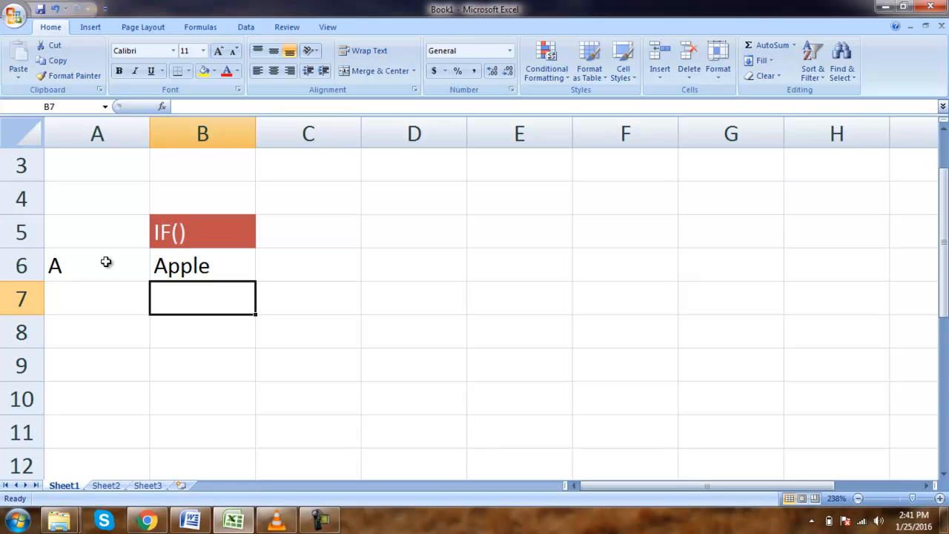
type("=IF")
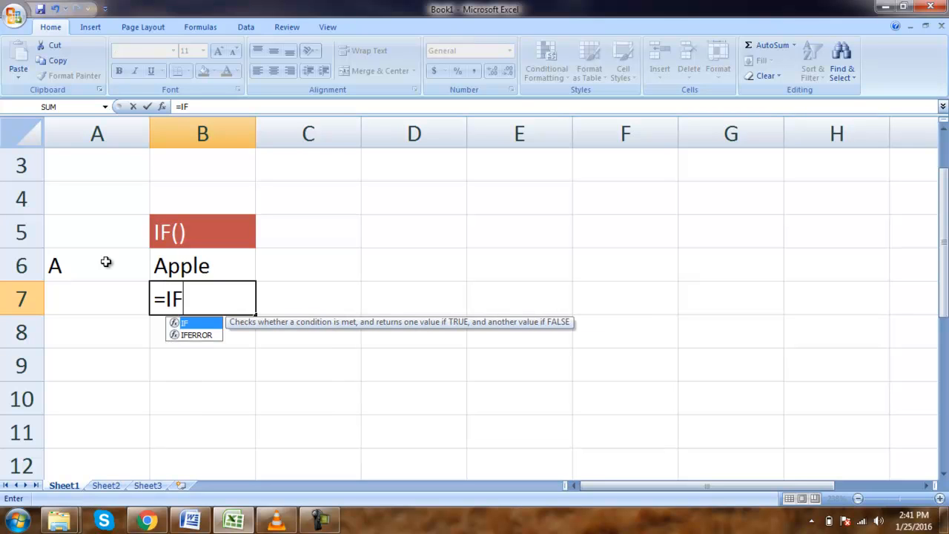
type("(")
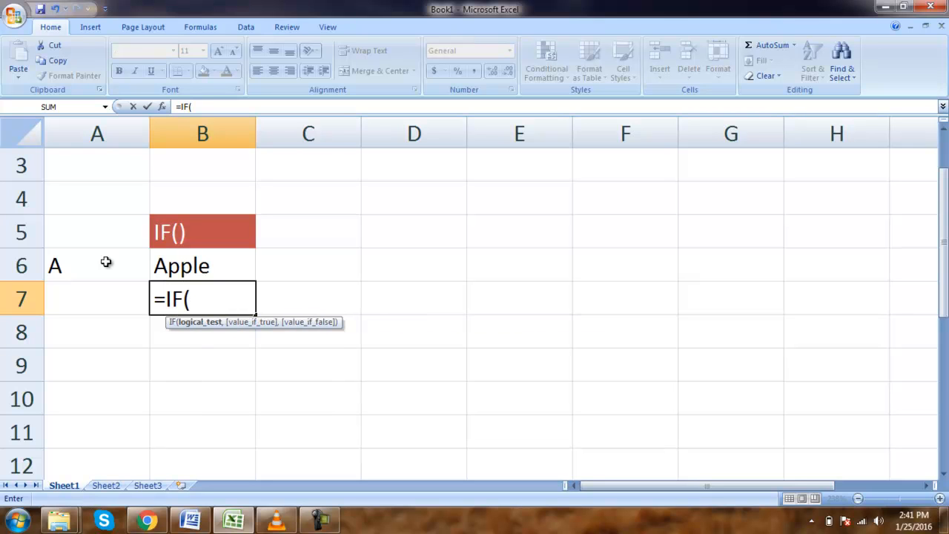
key("Left")
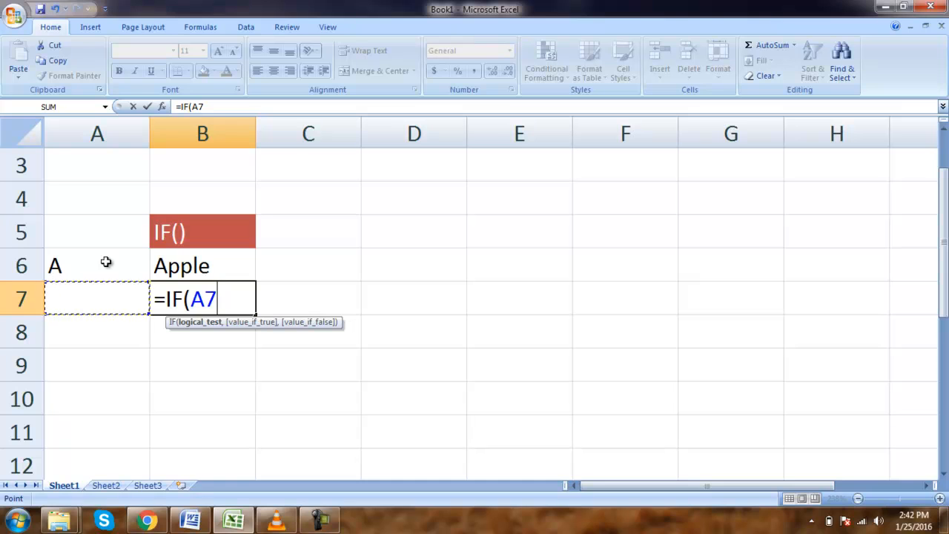
type("=\"")
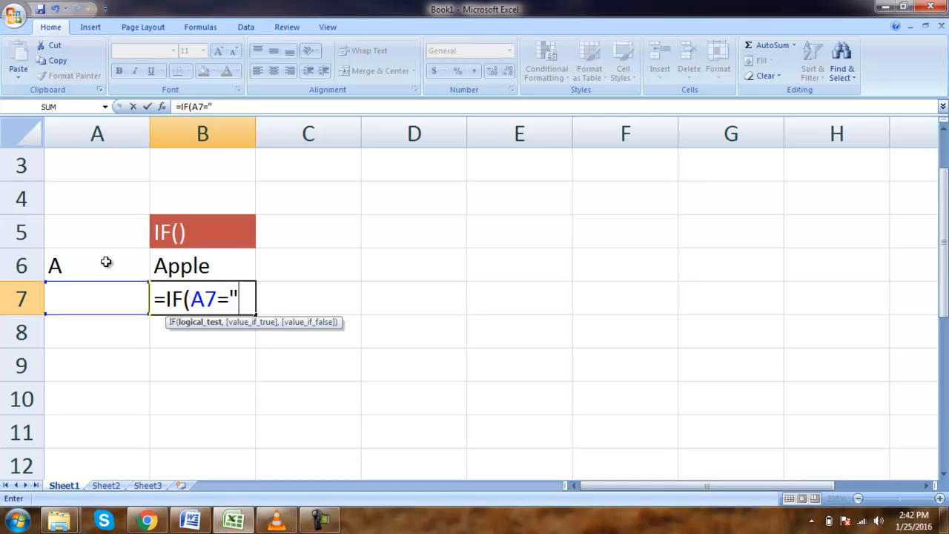
type("P\",")
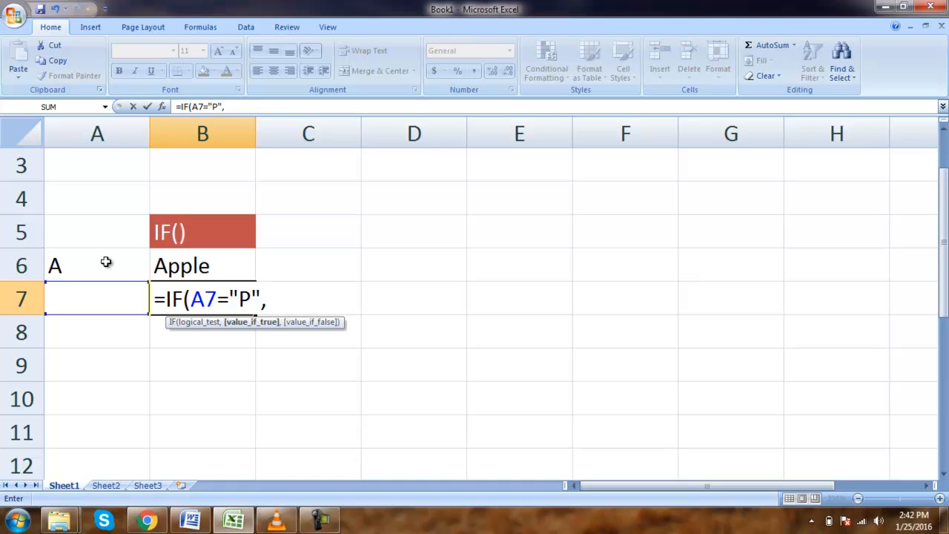
type("\"PAKISTAN")
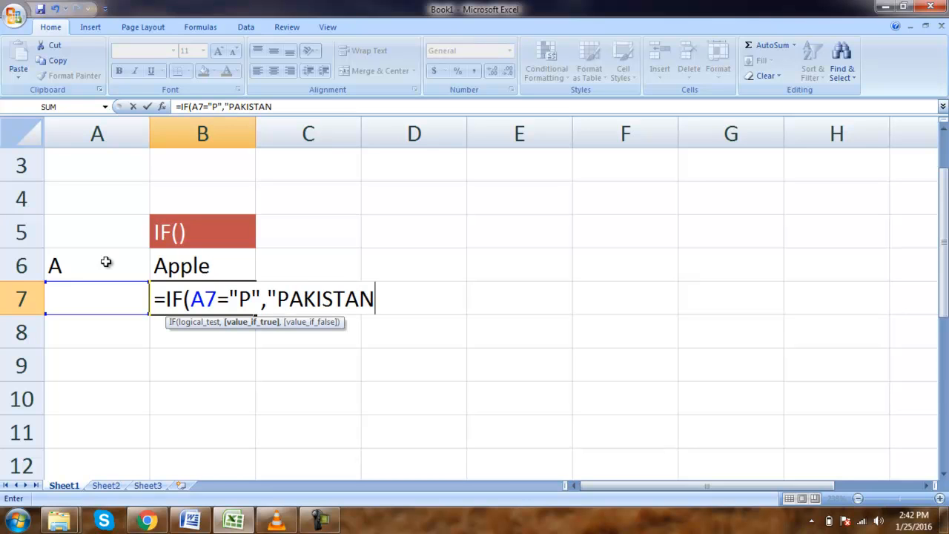
type("\",")
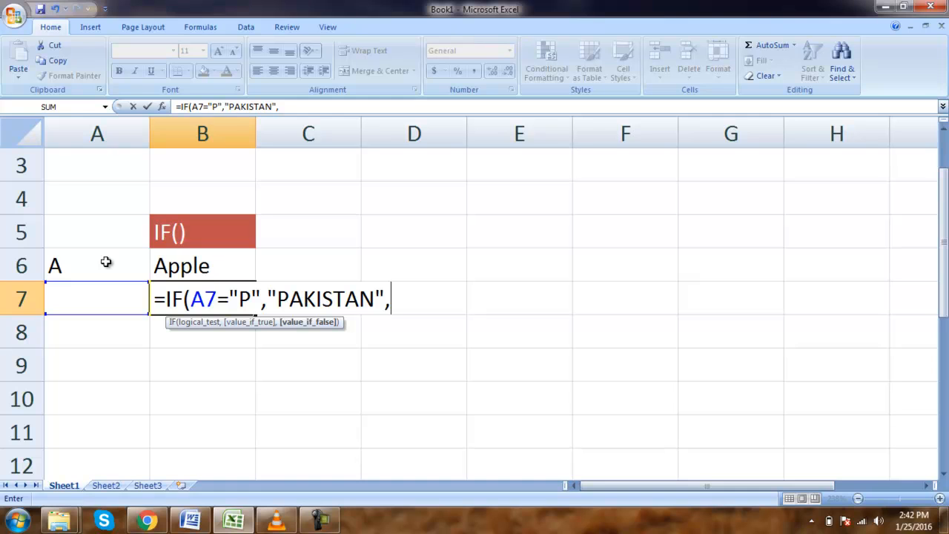
type("\"IRAN\")")
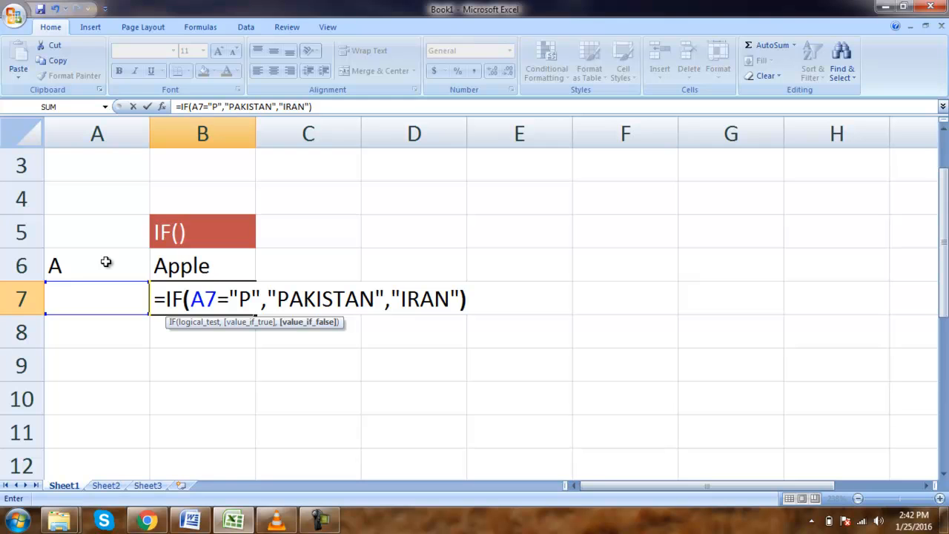
key("Return")
Test the new formula by entering O and then P in cell A7.
key("Up")
key("Down")
key("Up")
key("Left")
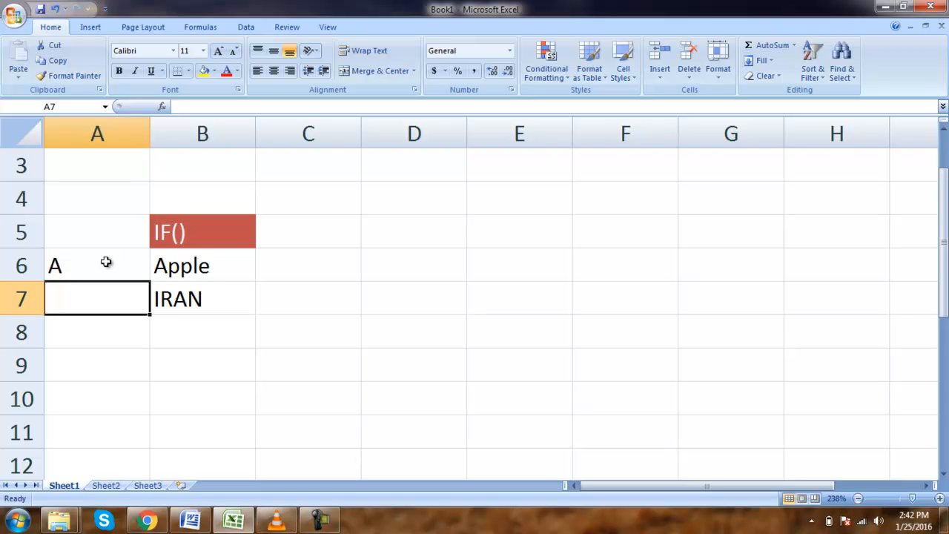
type("O")
key("ctrl+Return")
key("Delete")
type("P")
key("Return")
key("Up")
key("Right")
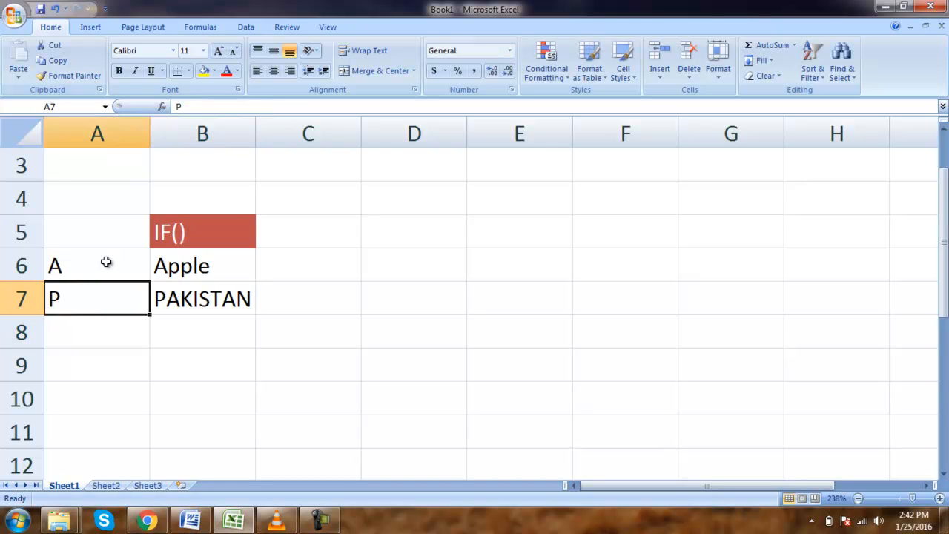
key("Left")
key("Down")
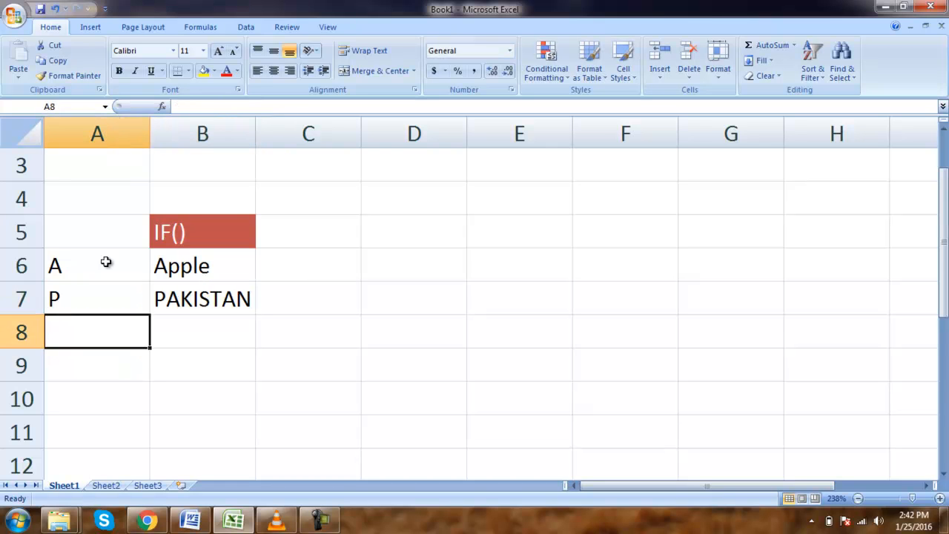
Enter 40 in cell A8.
key("Right")
key("Up")
key("Down")
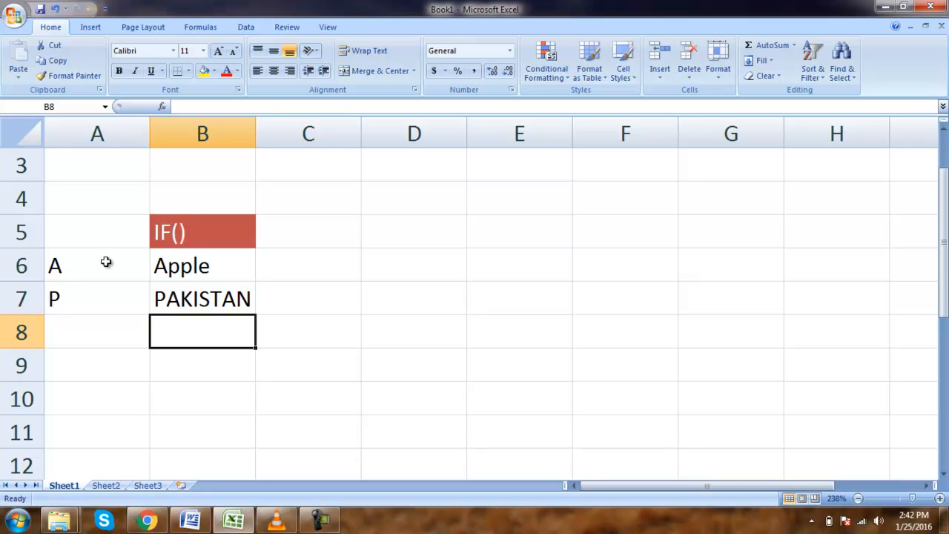
key("Down")
key("Up")
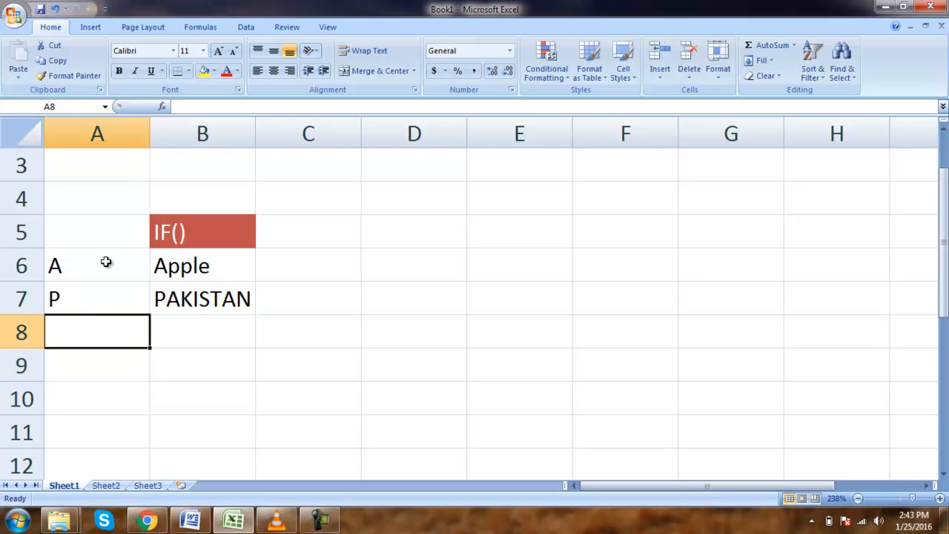
key("Down")
key("Up")
type("40")
key("Tab")
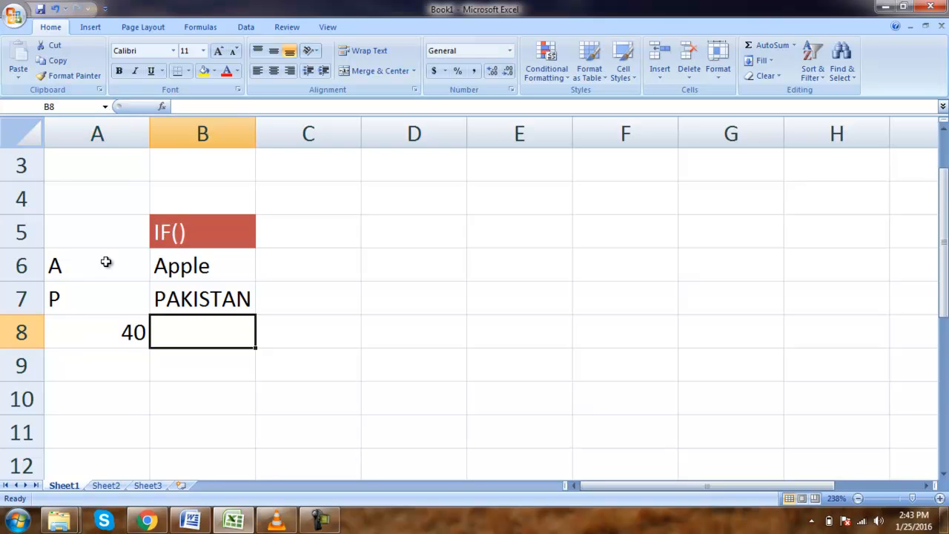
Enter the formula =IF(A8>=40,"Pass","Fail") in cell B8.
type("=")
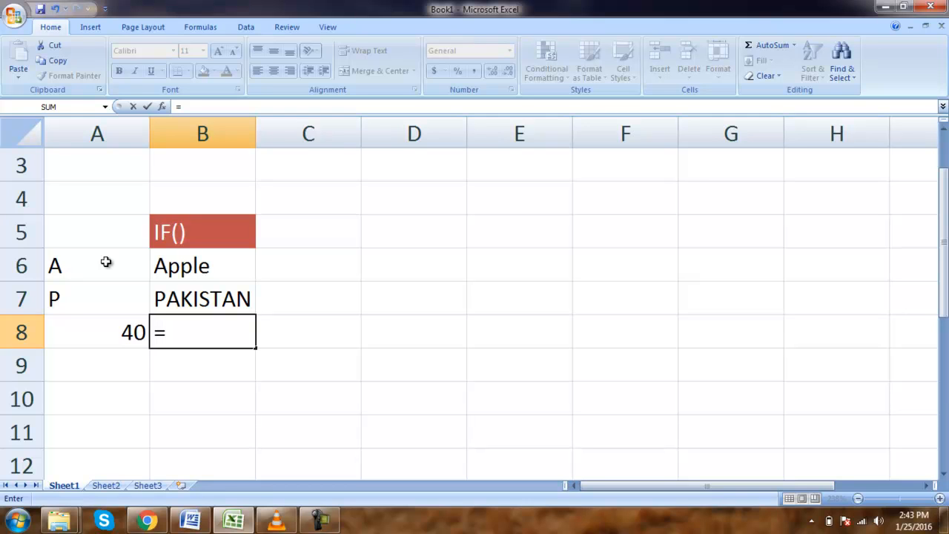
type("IF")
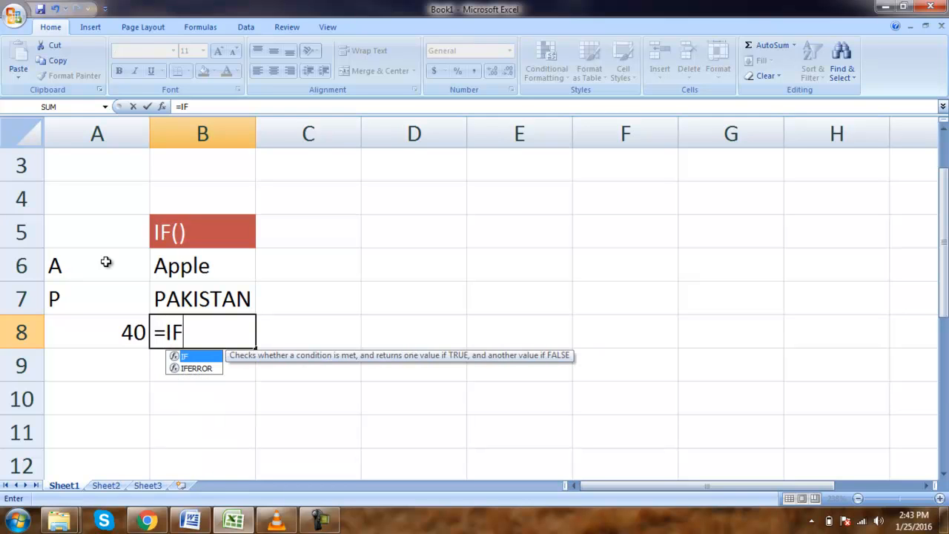
type("(")
key("Left")
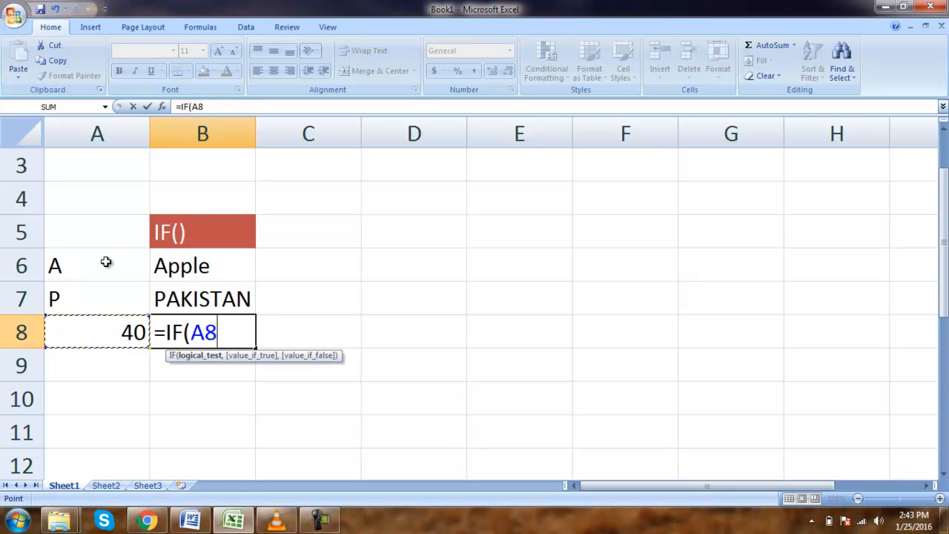
type(">=")
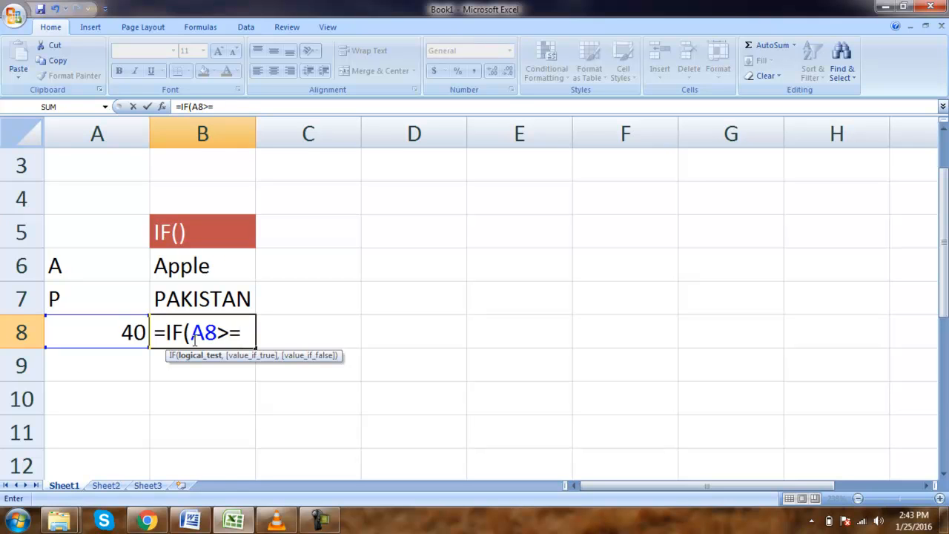
type("\"")
key("BackSpace")
type("40,\"p")
key("BackSpace")
type("Pass\",\"")
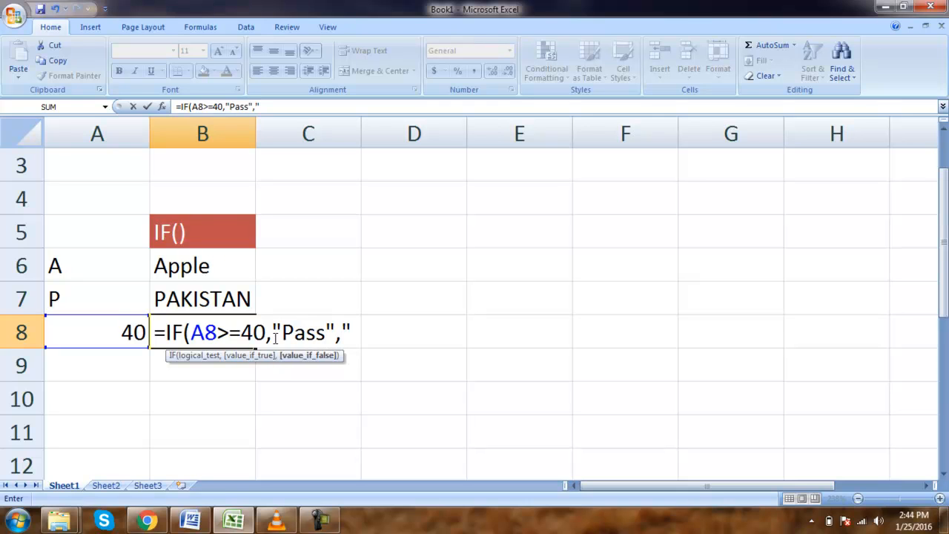
type("Fail\"")
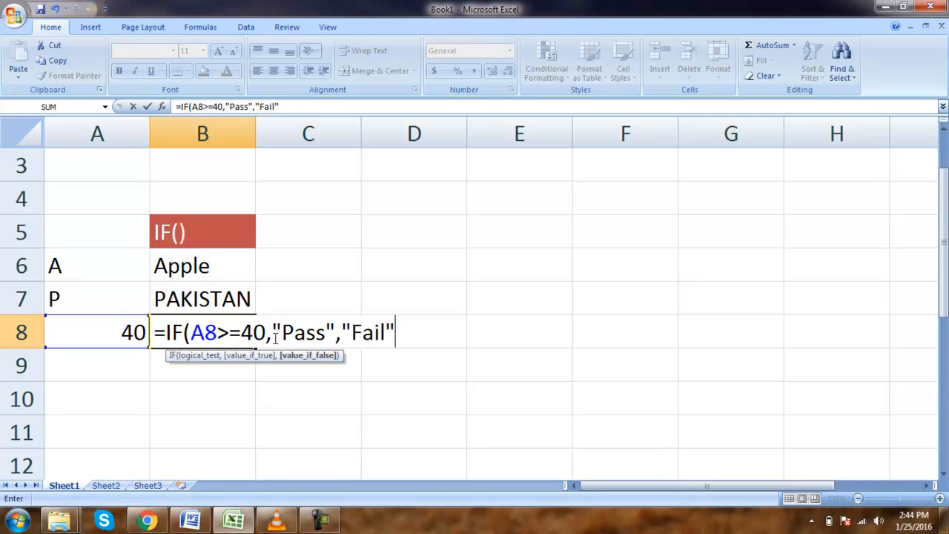
type(")")
key("Return")
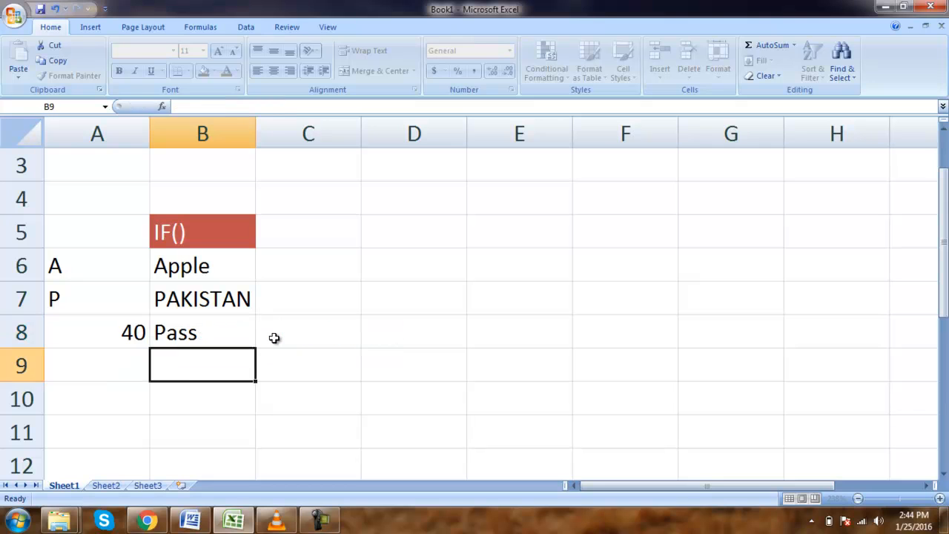
Open the formula in cell B8 to review it, then leave it unchanged.
key("Up")
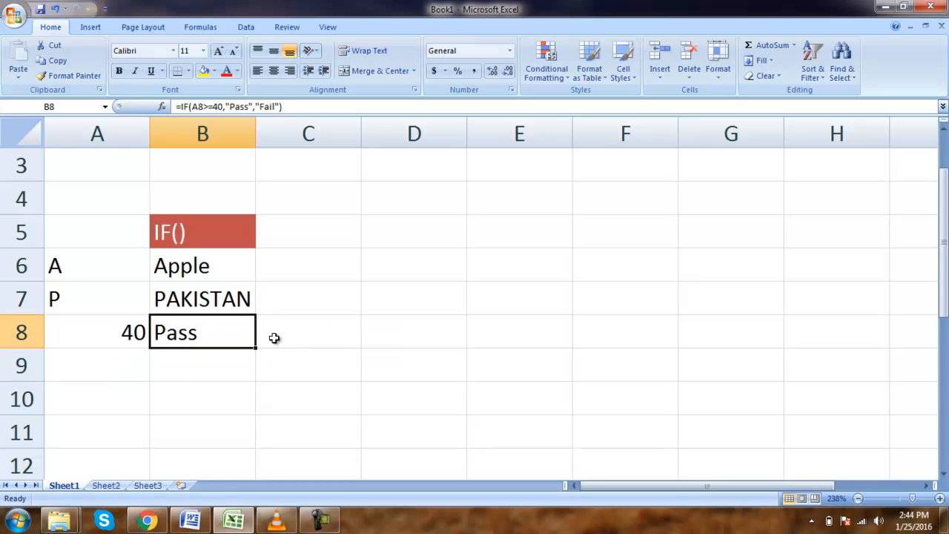
double_click(225, 335)
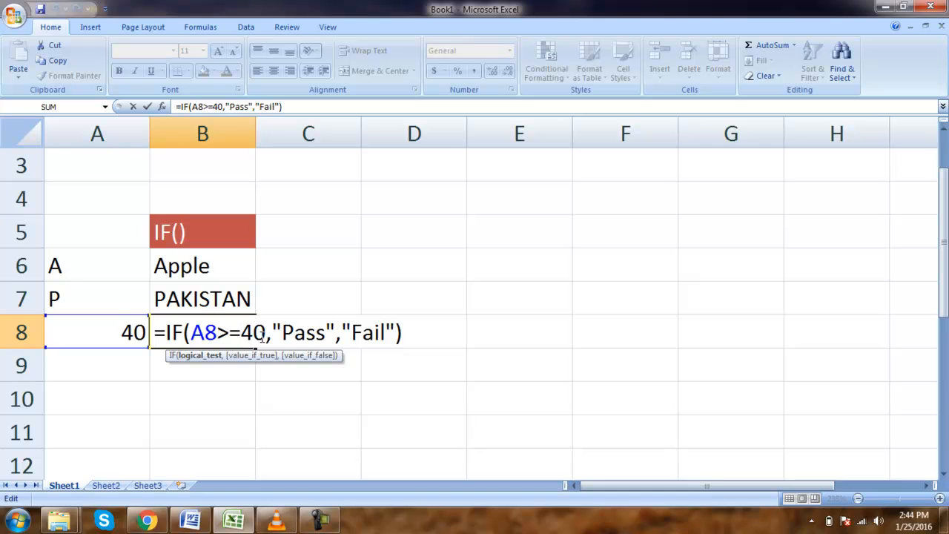
key("Return")
left_click(127, 331)
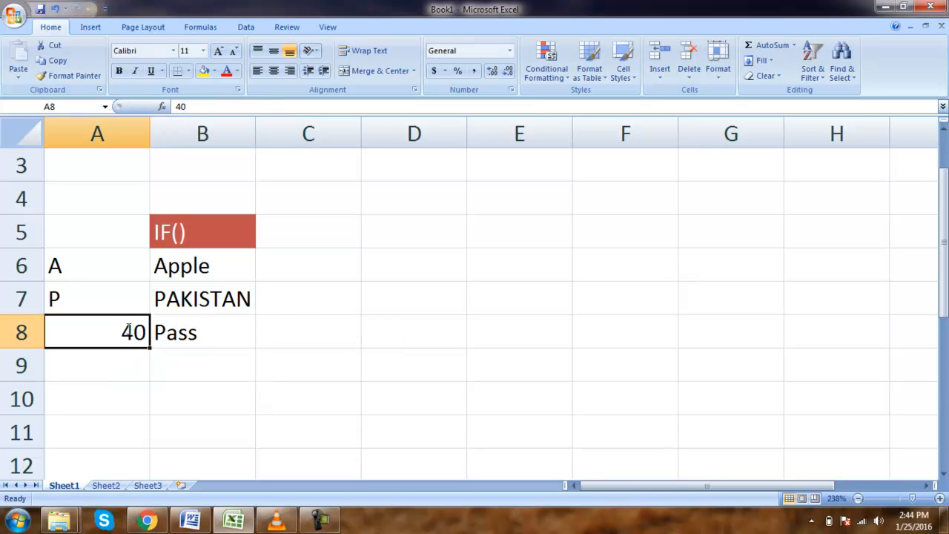
Test the Pass/Fail formula by changing cell A8 to 90 and then to 34.
type("90")
key("Return")
left_click(127, 331)
key("Return")
left_click(127, 332)
key("Right")
left_click(127, 331)
type("34")
key("Return")
left_click(127, 331)
key("Return")
left_click(127, 331)
key("Right")
left_click(128, 332)
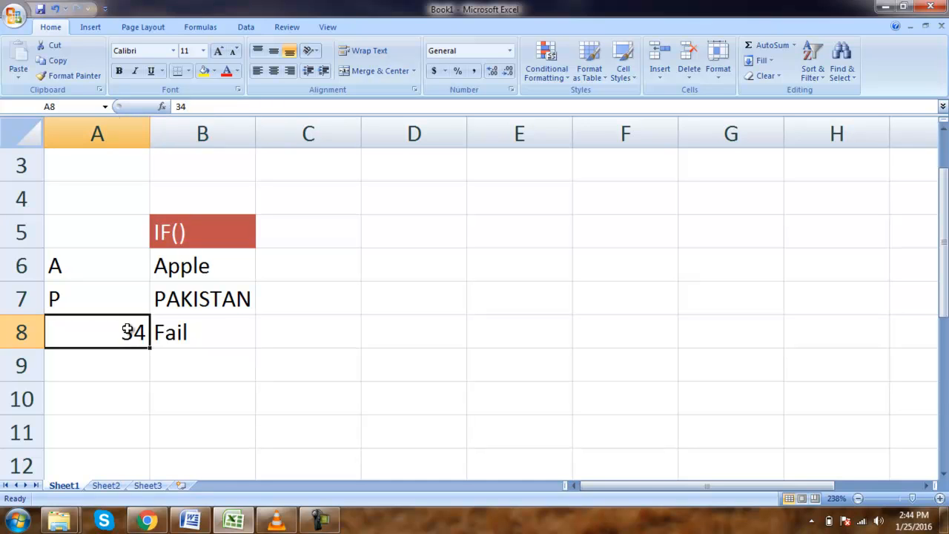
Review the first IF formula in cell B6.
key("Up")
key("Up")
key("Down")
key("Up")
key("Up")
key("Down")
key("Right")
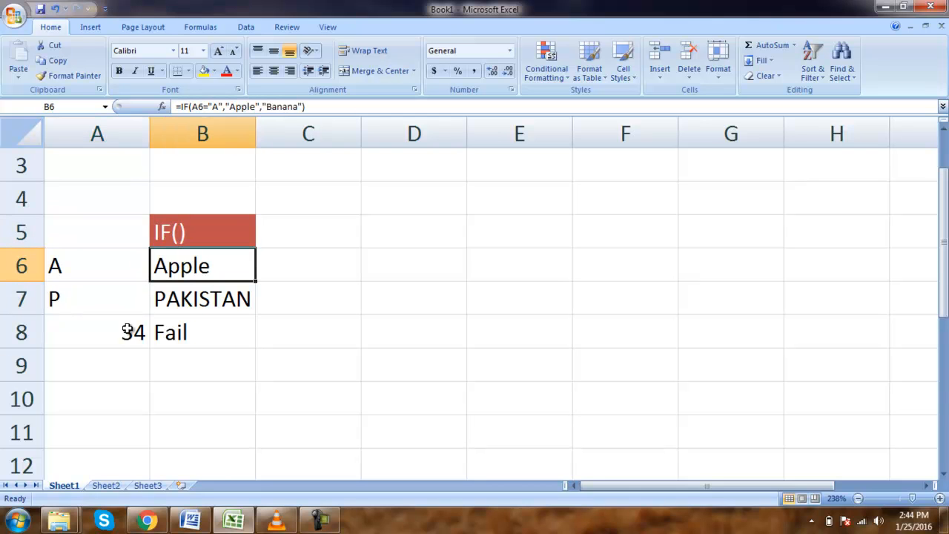